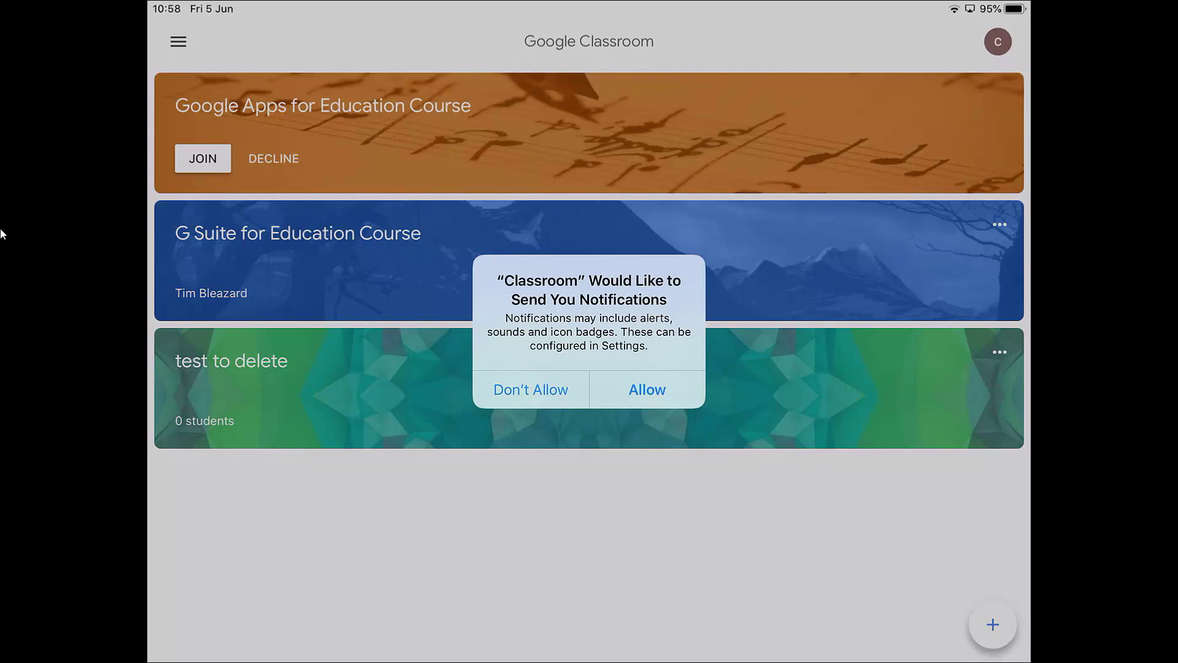
Decline Classroom notifications and start joining a class without entering a code
{"action": "left_click", "coordinate": [531, 390]}
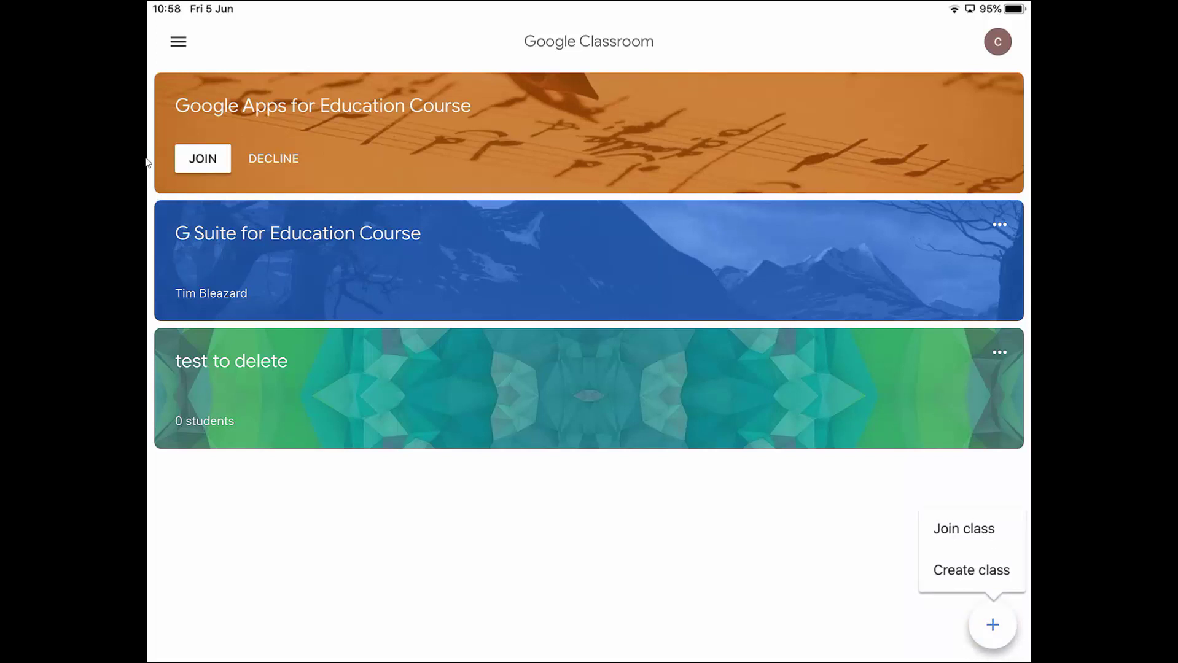
{"action": "left_click", "coordinate": [964, 528]}
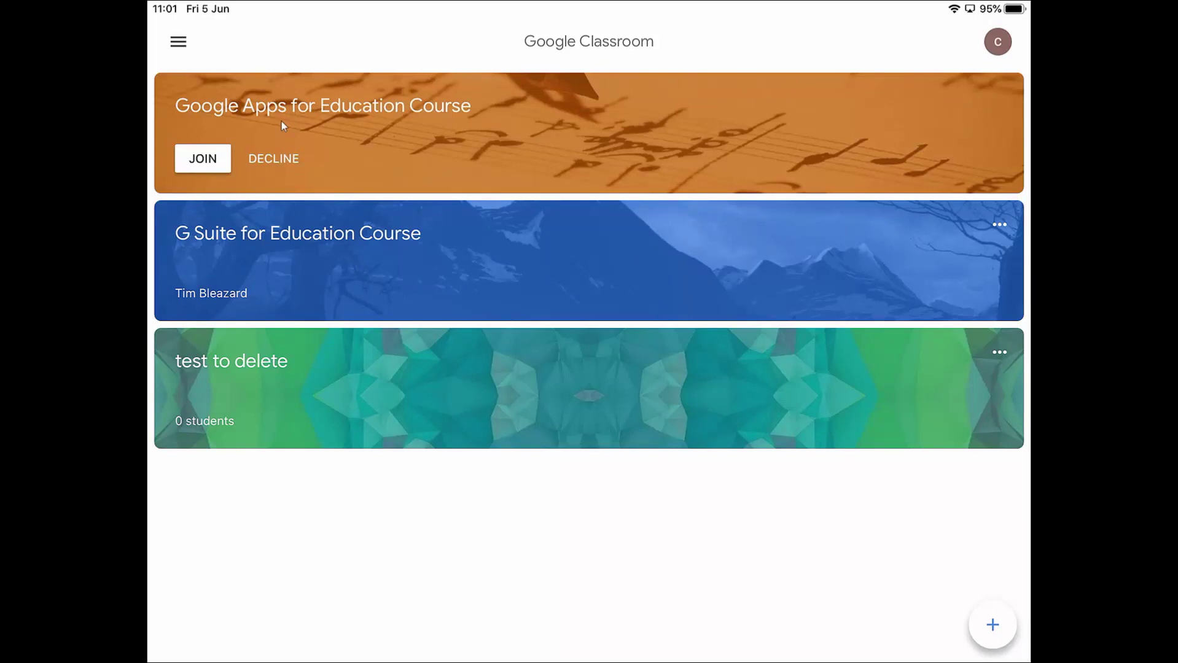
Open the G Suite for Education Course card to view its teacher announcements
{"action": "left_click", "coordinate": [315, 276]}
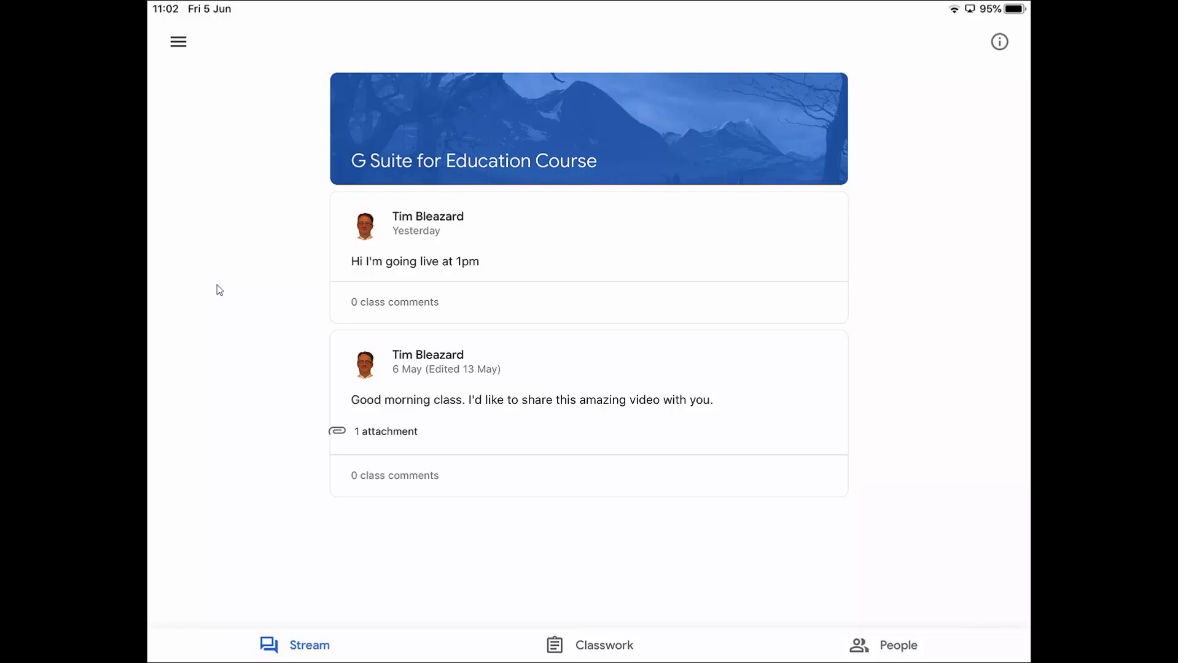
{"action": "left_click", "coordinate": [403, 407]}
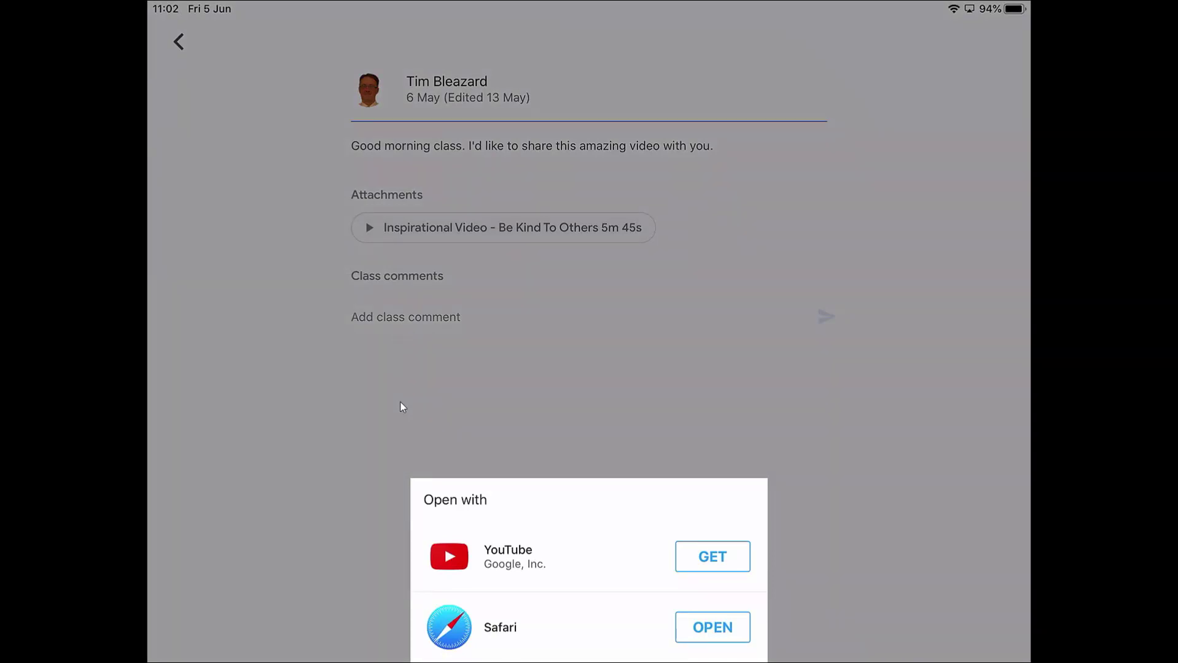
{"action": "left_click", "coordinate": [401, 405]}
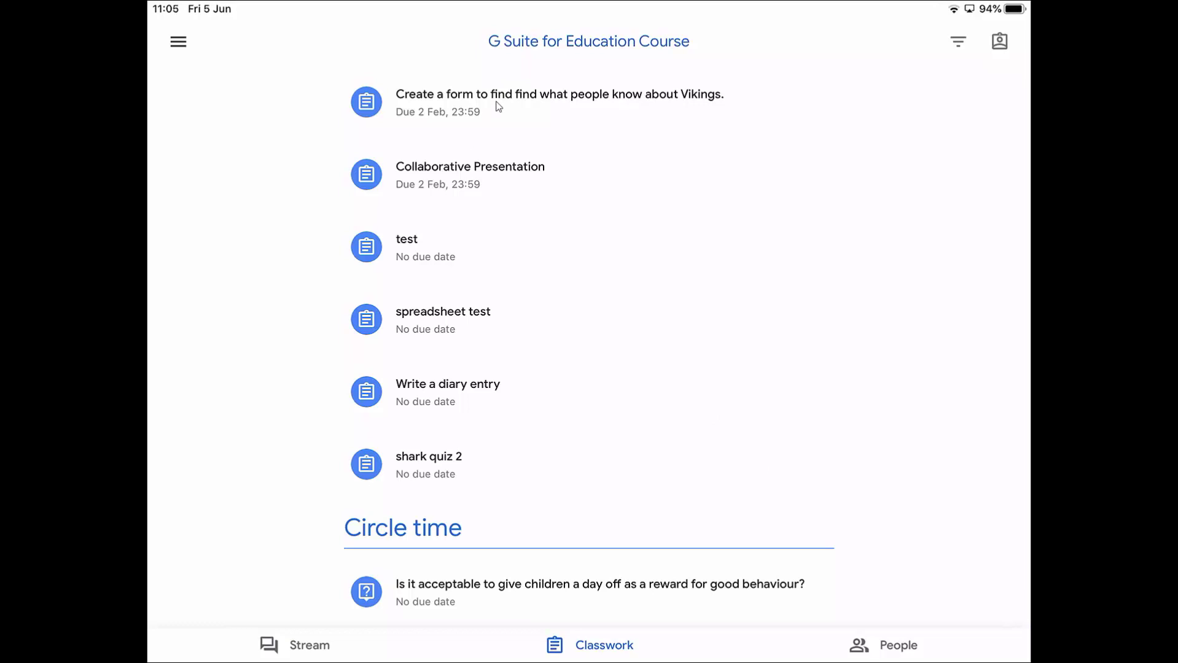
Scroll through the Classwork assignments under Circle time, Computing and Sample Assignments
{"action": "scroll", "coordinate": [498, 106], "scroll_direction": "up", "scroll_amount": 2}
{"action": "scroll", "coordinate": [498, 107], "scroll_direction": "down", "scroll_amount": 8}
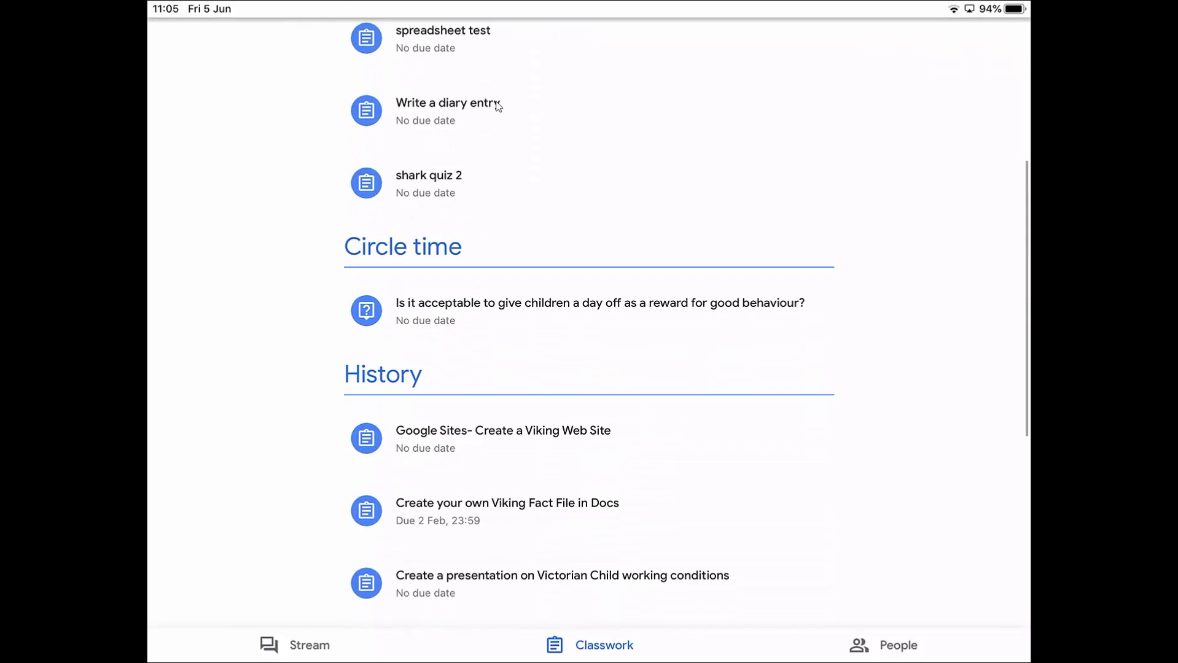
{"action": "scroll", "coordinate": [498, 106], "scroll_direction": "down", "scroll_amount": 7}
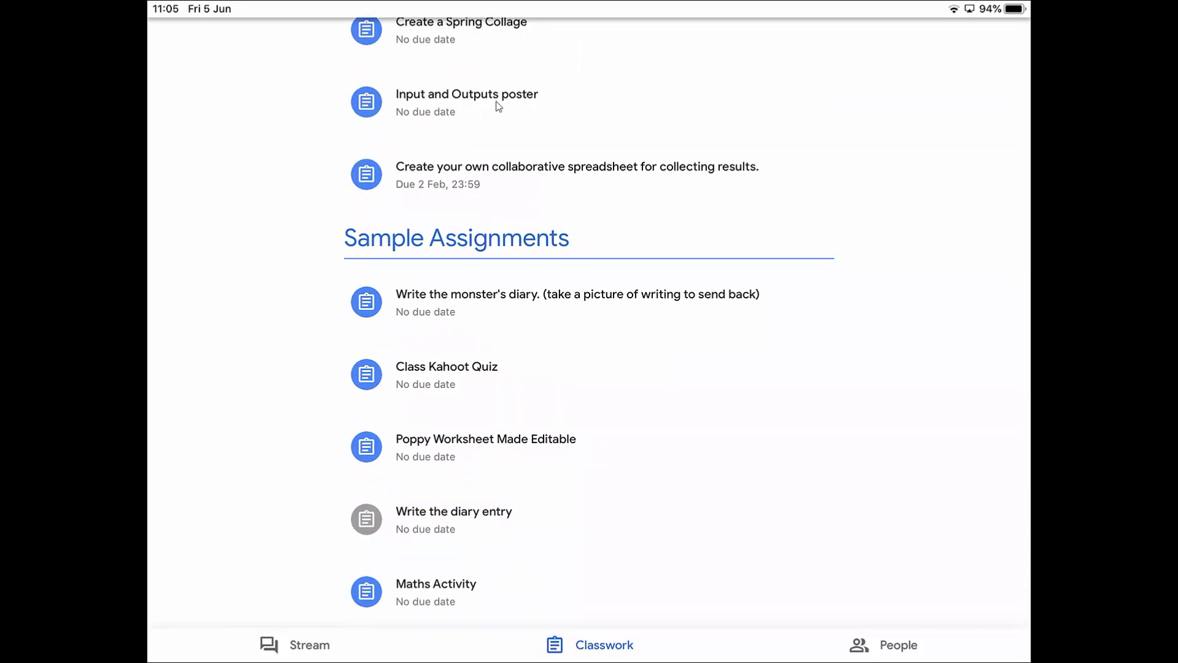
{"action": "scroll", "coordinate": [498, 106], "scroll_direction": "up", "scroll_amount": 15}
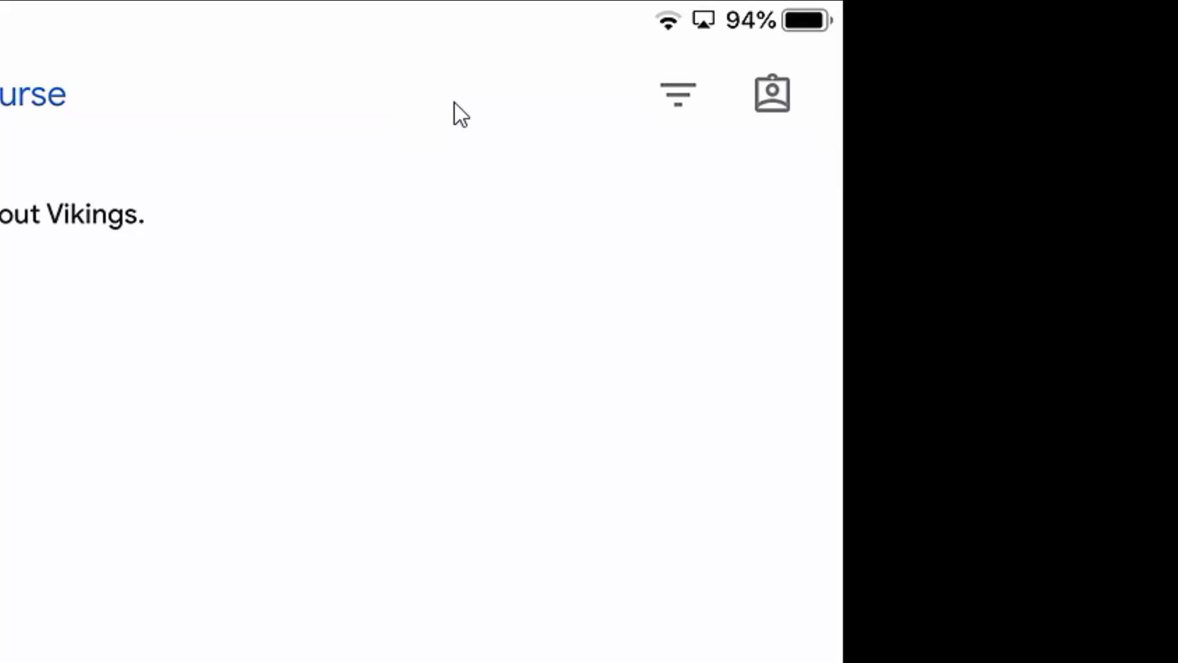
Filter the classwork by topic to Sample Assignments
{"action": "left_click", "coordinate": [740, 85]}
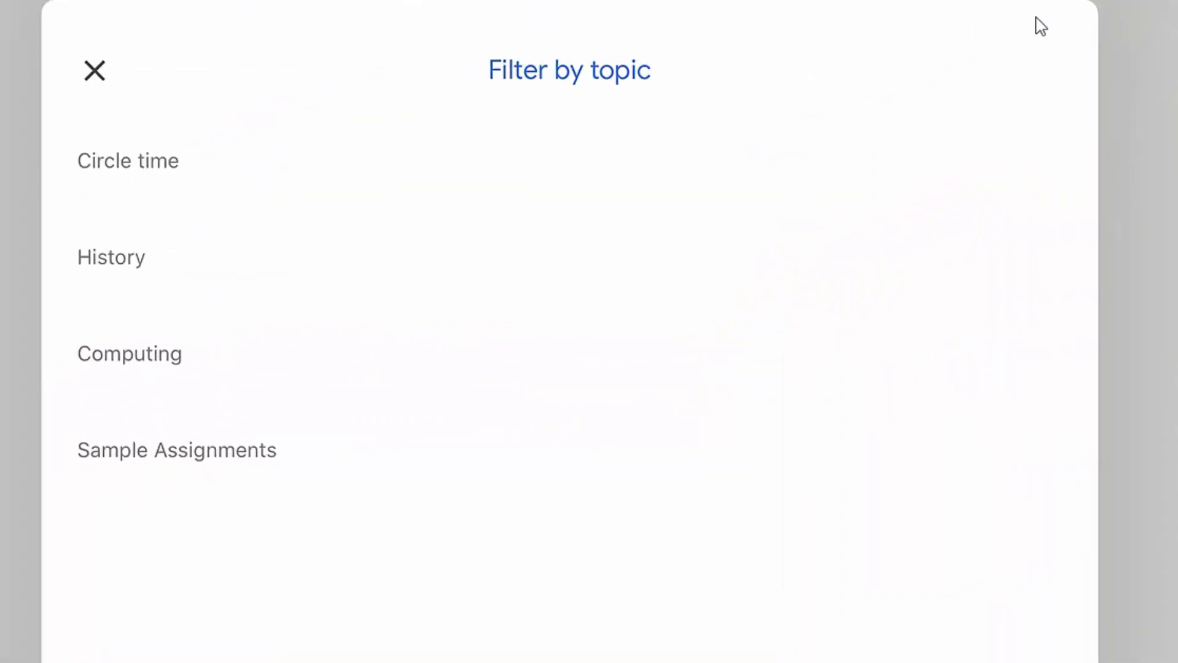
{"action": "left_click", "coordinate": [177, 450]}
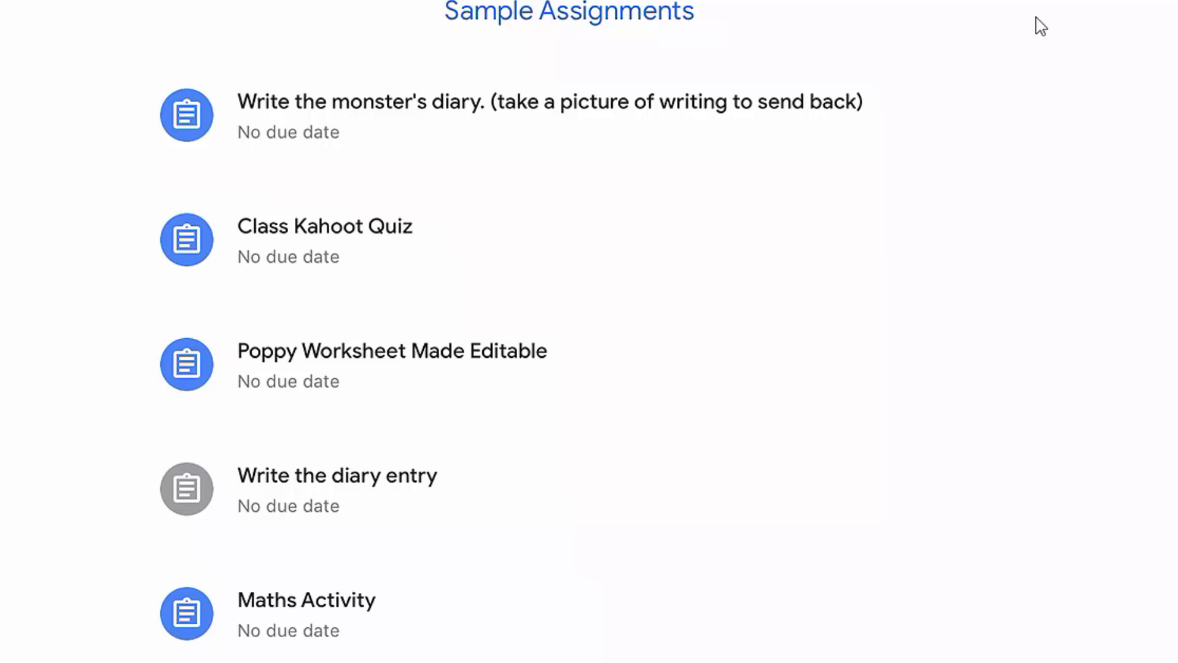
Open the Write the diary entry assignment
{"action": "left_click", "coordinate": [316, 485]}
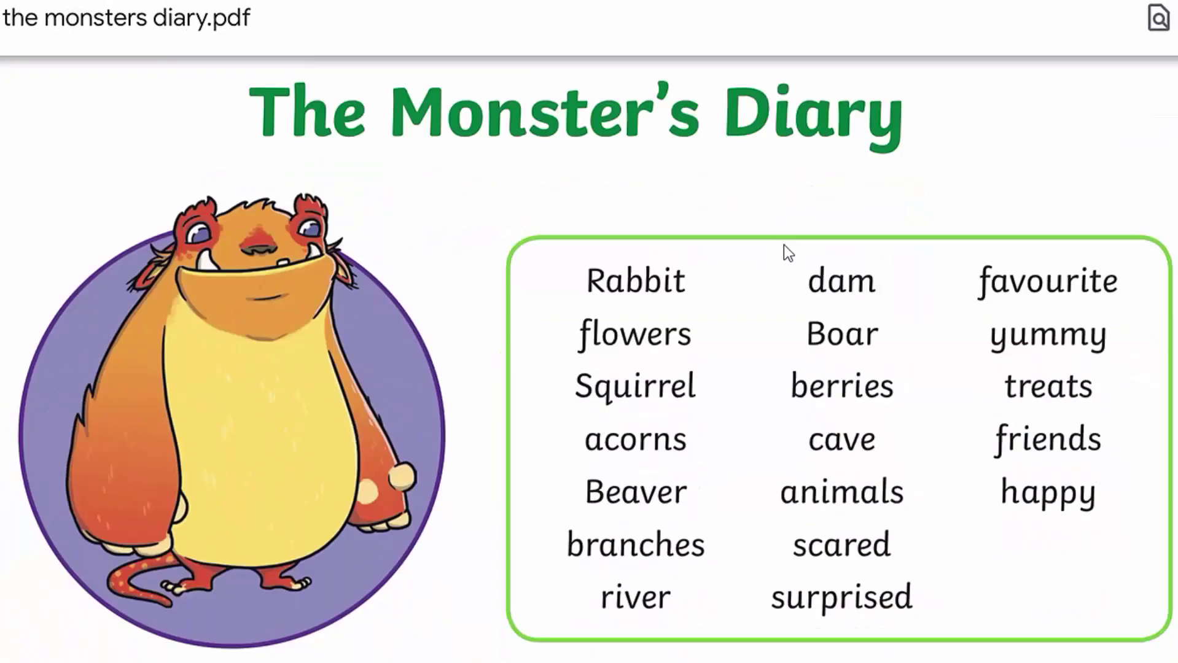
Scroll through the monsters diary.pdf pages, then close the PDF viewer
{"action": "scroll", "coordinate": [786, 252], "scroll_direction": "down", "scroll_amount": 10}
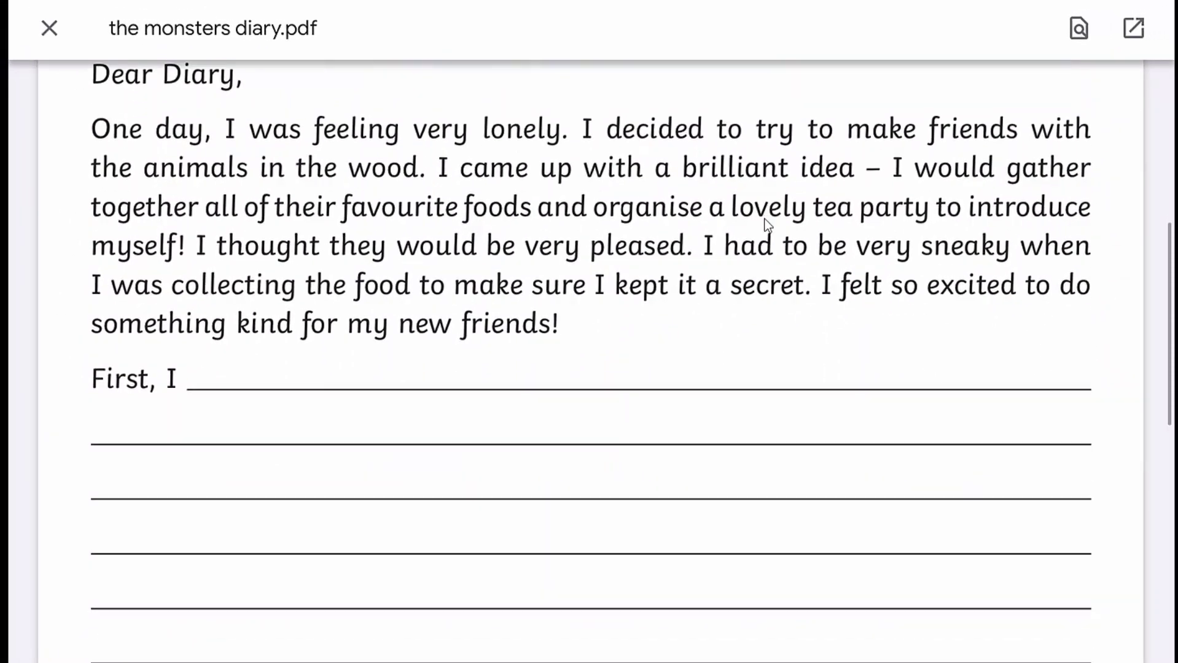
{"action": "scroll", "coordinate": [768, 226], "scroll_direction": "down", "scroll_amount": 5}
{"action": "scroll", "coordinate": [767, 226], "scroll_direction": "up", "scroll_amount": 1}
{"action": "scroll", "coordinate": [768, 226], "scroll_direction": "up", "scroll_amount": 1}
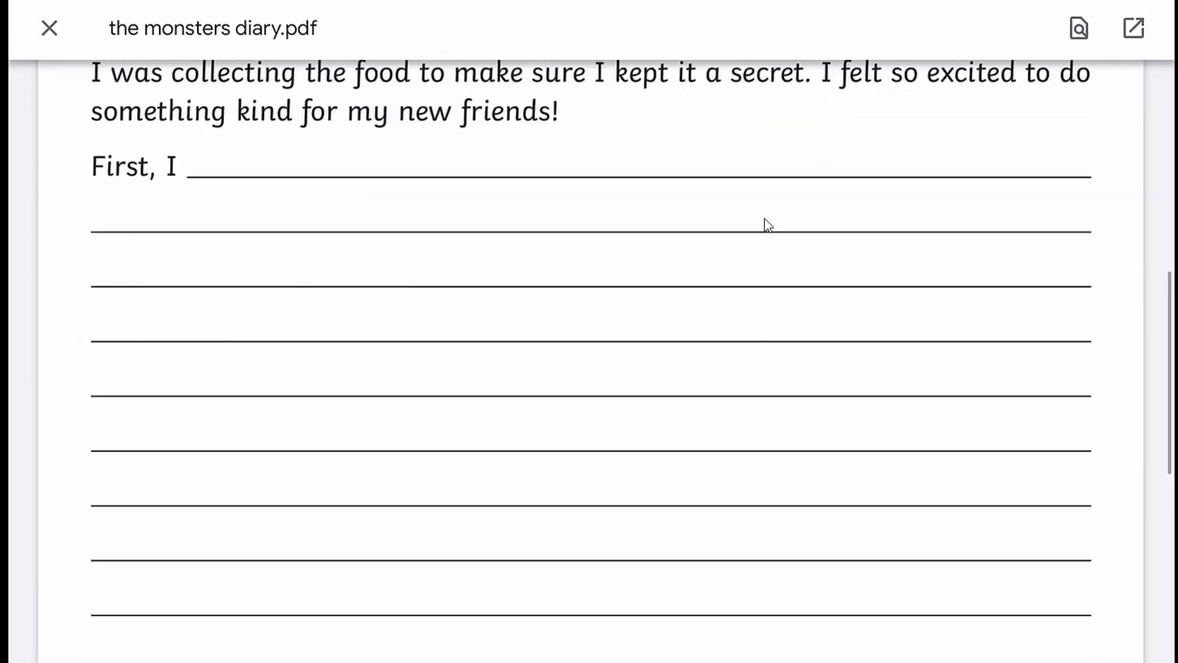
{"action": "scroll", "coordinate": [767, 225], "scroll_direction": "up", "scroll_amount": 1}
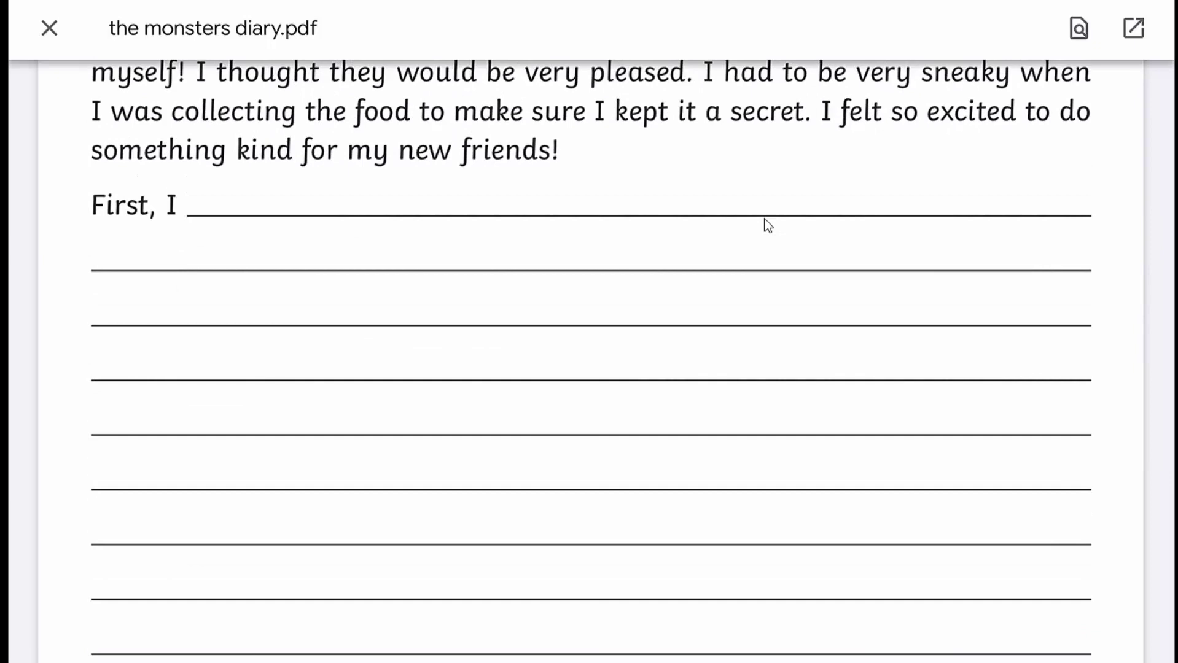
{"action": "scroll", "coordinate": [767, 226], "scroll_direction": "up", "scroll_amount": 2}
{"action": "scroll", "coordinate": [768, 226], "scroll_direction": "up", "scroll_amount": 13}
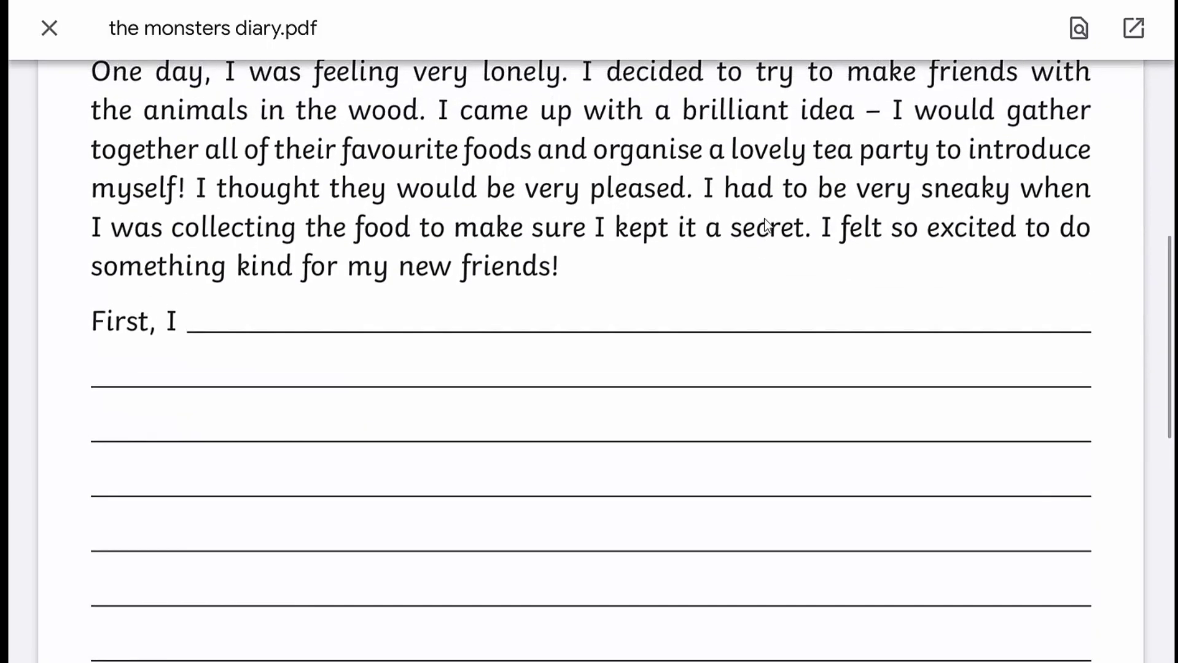
{"action": "scroll", "coordinate": [768, 226], "scroll_direction": "up", "scroll_amount": 5}
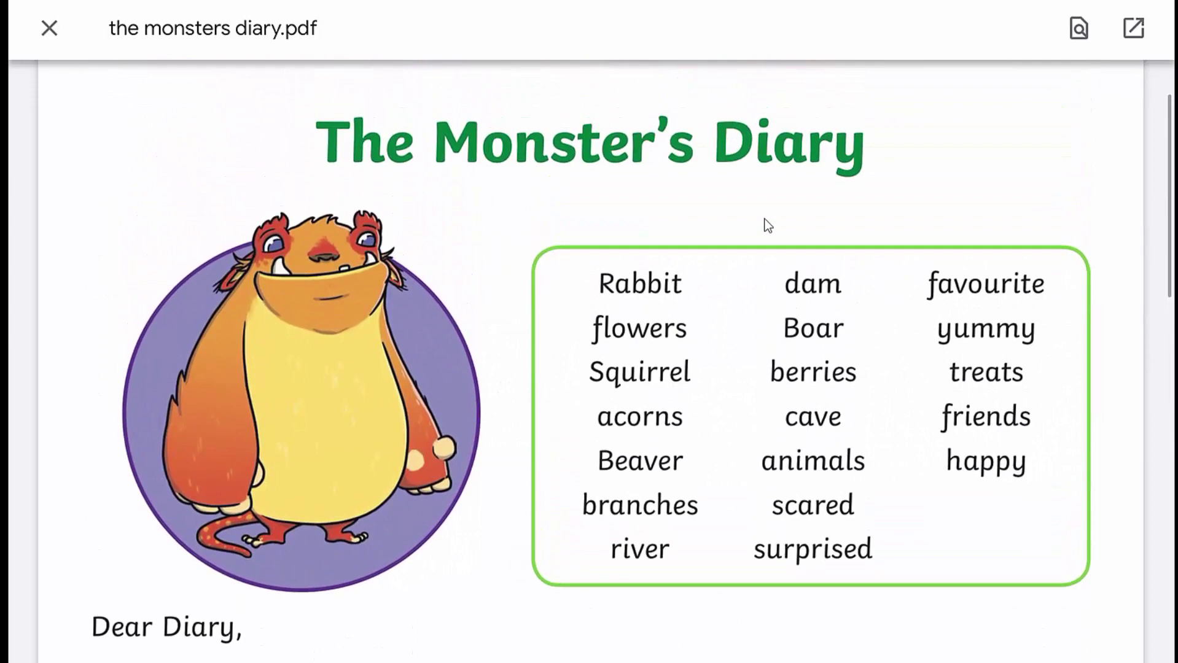
{"action": "key", "text": "Escape"}
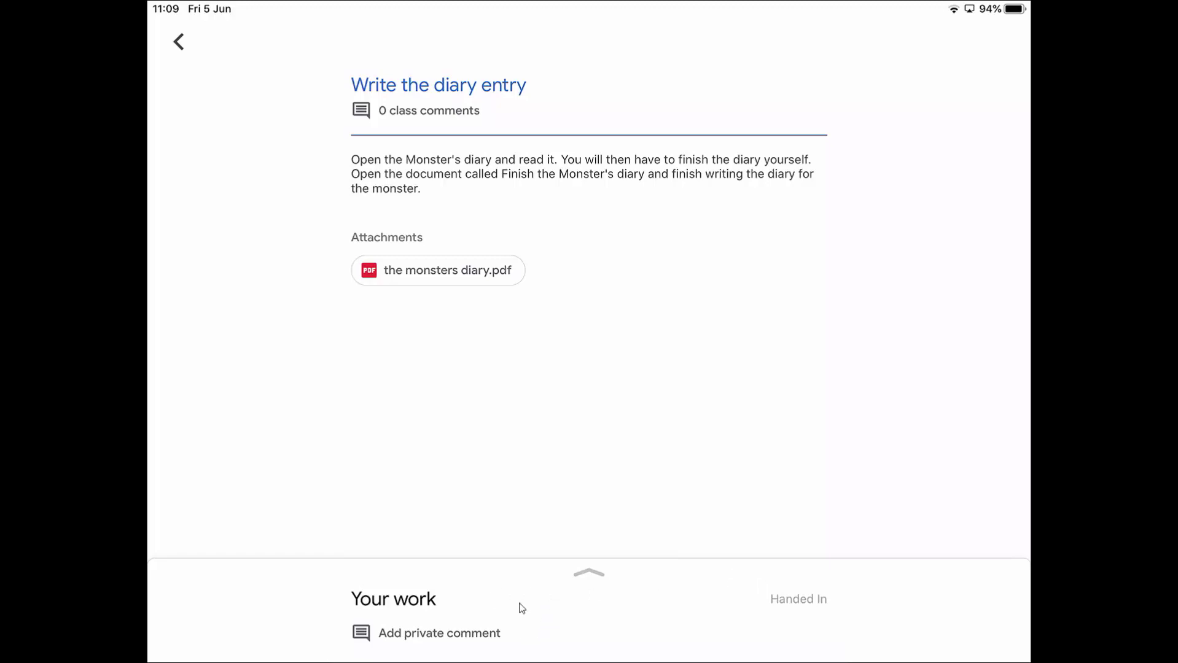
Expand Your work and open the handed-in cpd 10 - Finish the Monster's Diary document
{"action": "left_click", "coordinate": [738, 583]}
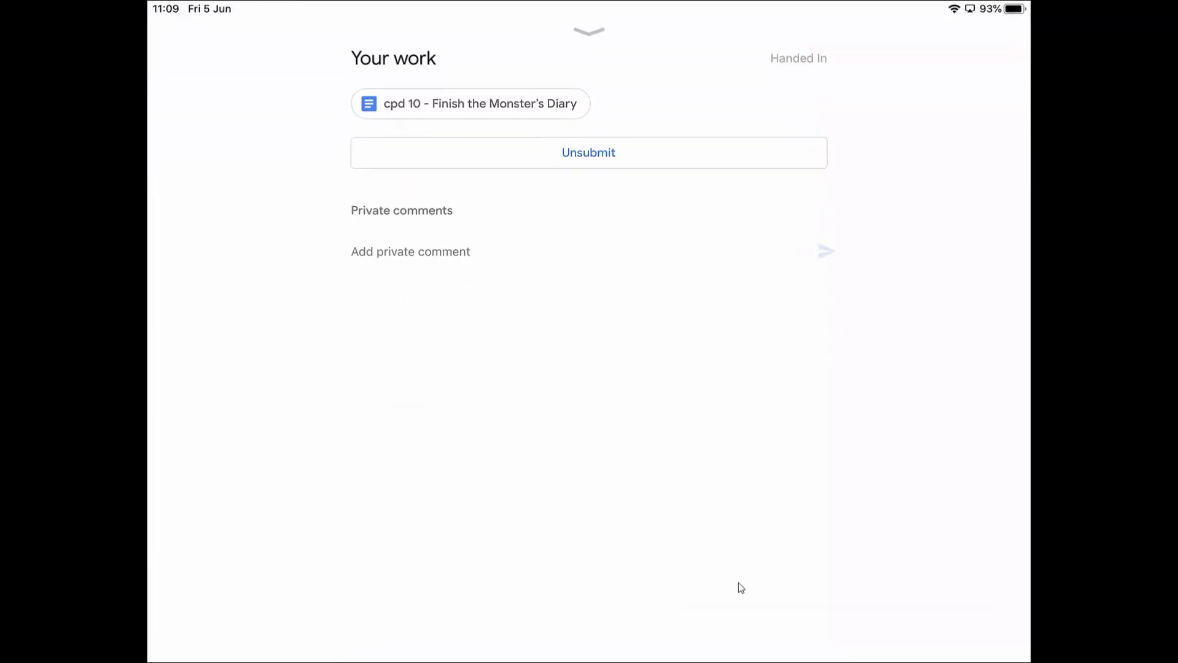
{"action": "left_click", "coordinate": [472, 110]}
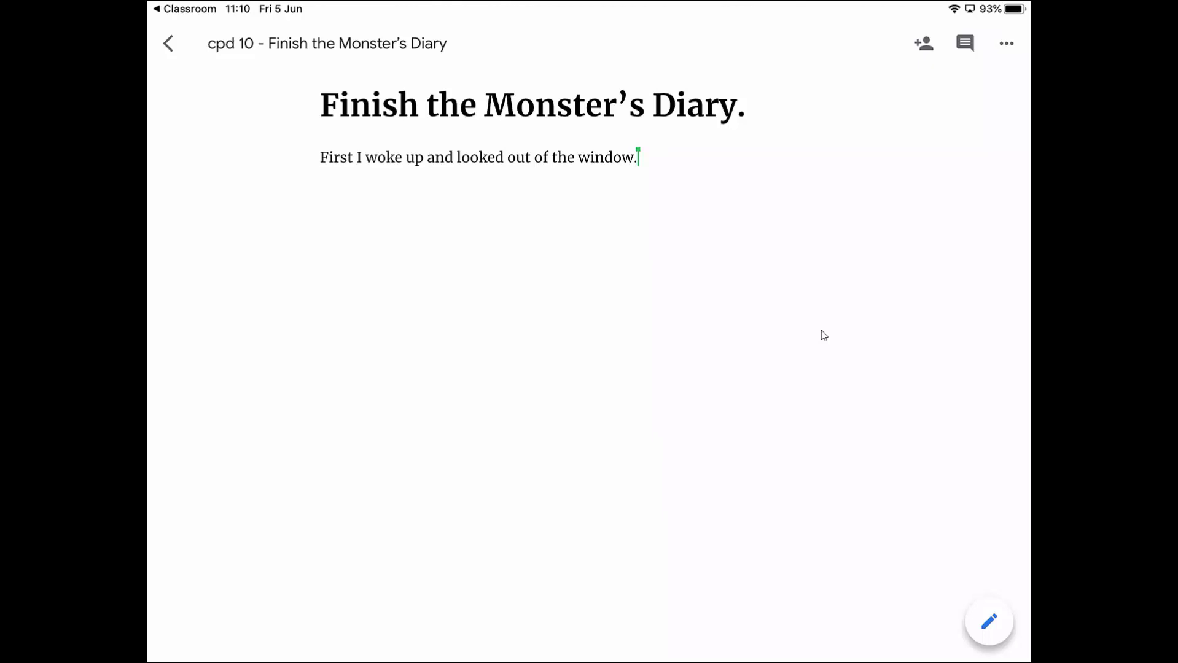
Place the cursor in the diary's body text to begin editing
{"action": "left_click", "coordinate": [824, 335]}
{"action": "left_click", "coordinate": [989, 621]}
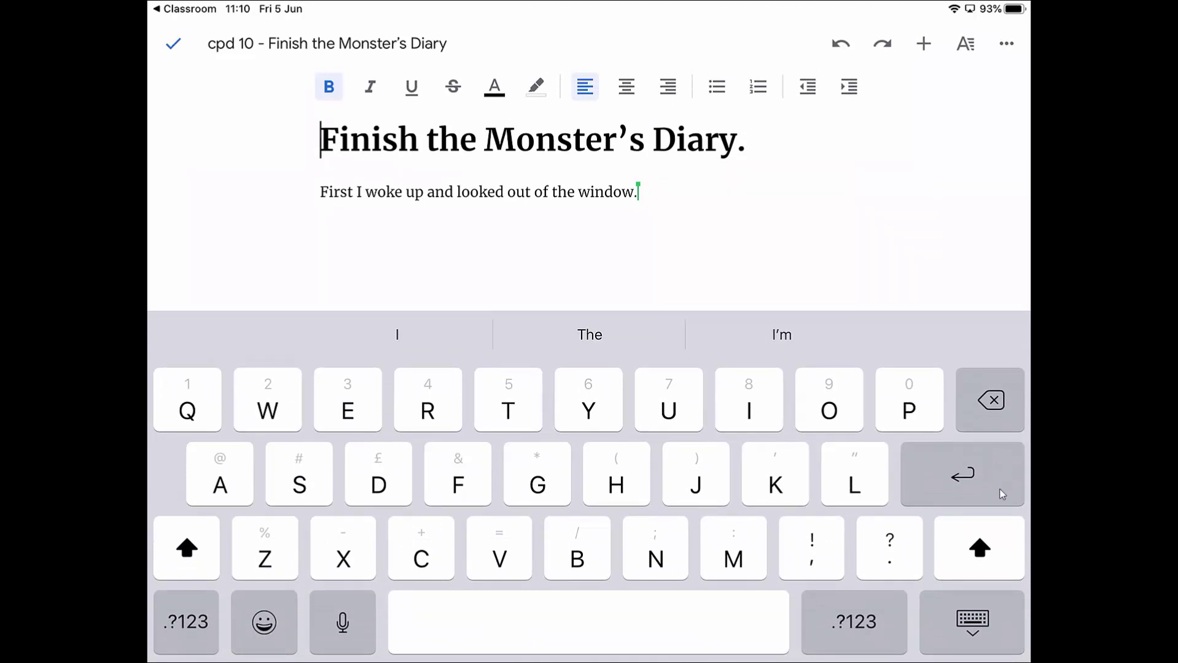
{"action": "type", "text": "After t"}
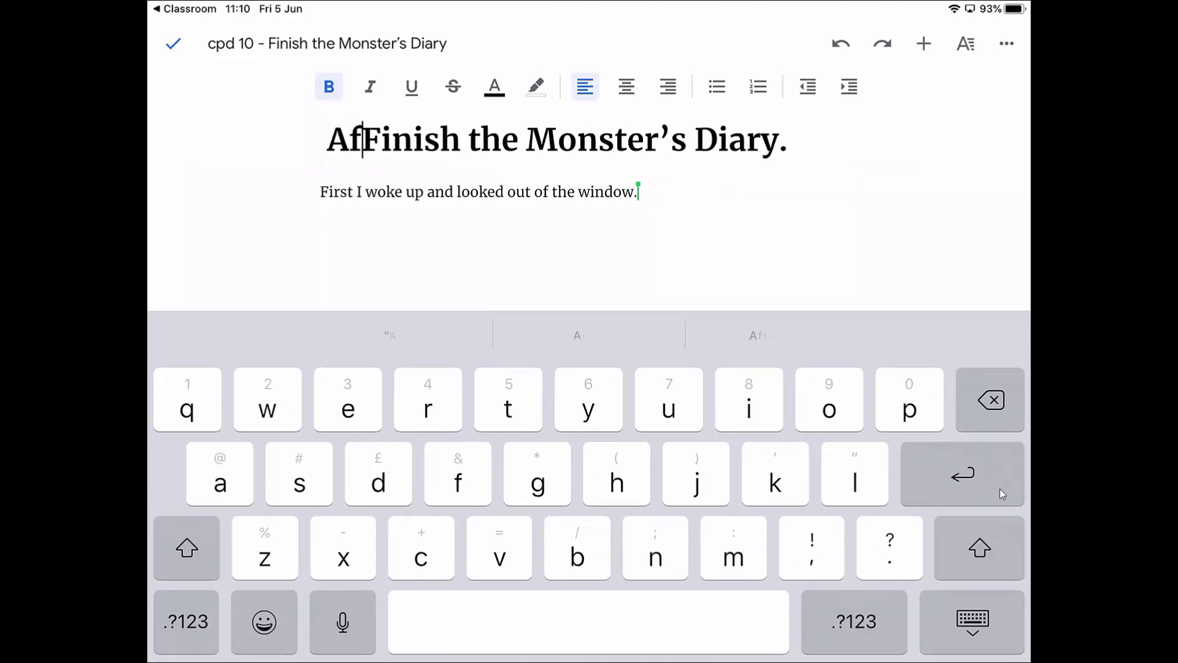
{"action": "type", "text": "hat I"}
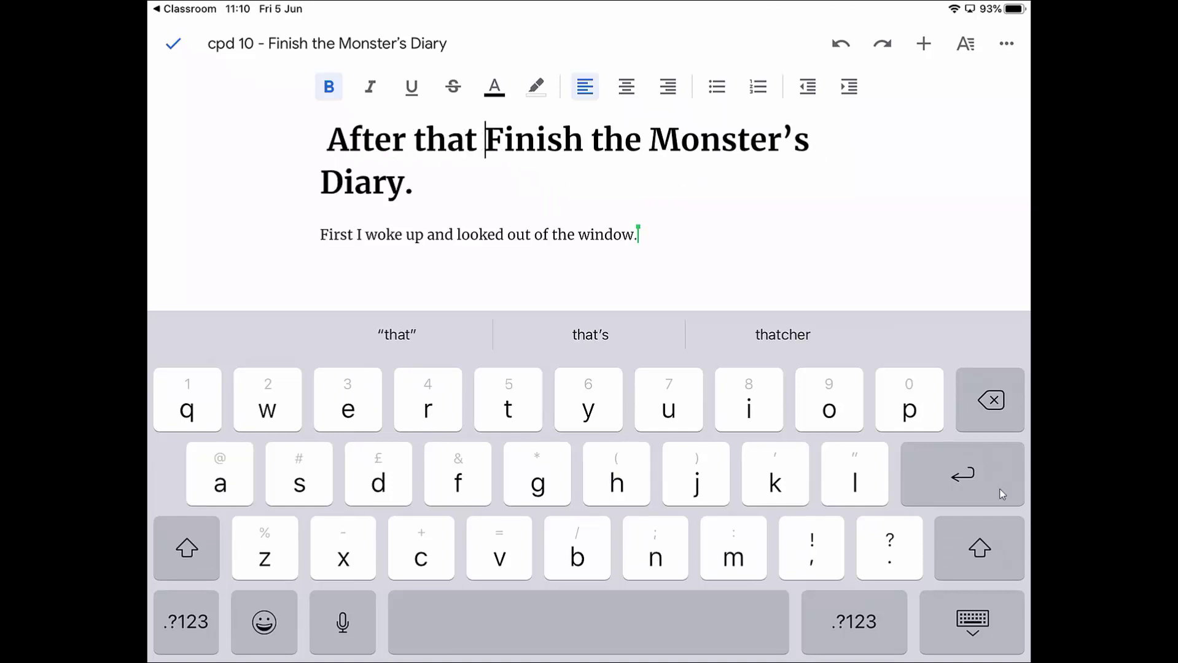
{"action": "key", "text": "BackSpace"}
{"action": "key", "text": "BackSpace"}
{"action": "key", "text": "BackSpace"}
{"action": "key", "text": "BackSpace"}
{"action": "key", "text": "BackSpace"}
{"action": "key", "text": "BackSpace"}
{"action": "key", "text": "BackSpace"}
{"action": "key", "text": "BackSpace"}
{"action": "key", "text": "BackSpace"}
{"action": "key", "text": "BackSpace"}
{"action": "key", "text": "BackSpace"}
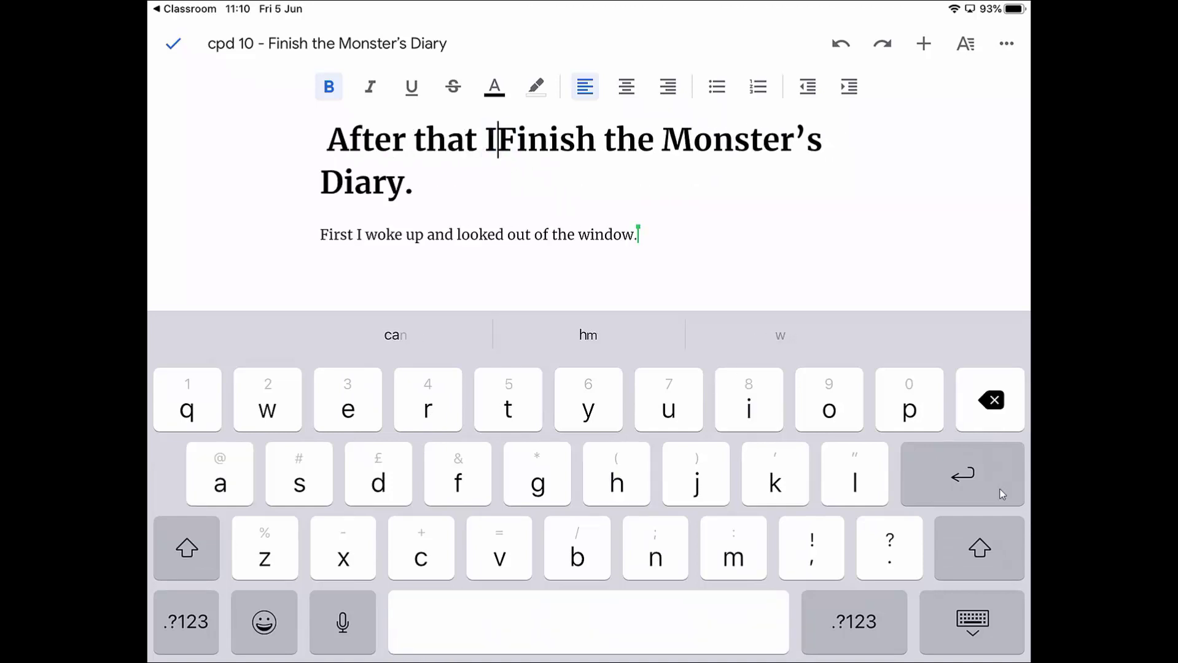
{"action": "key", "text": "BackSpace"}
{"action": "key", "text": "BackSpace"}
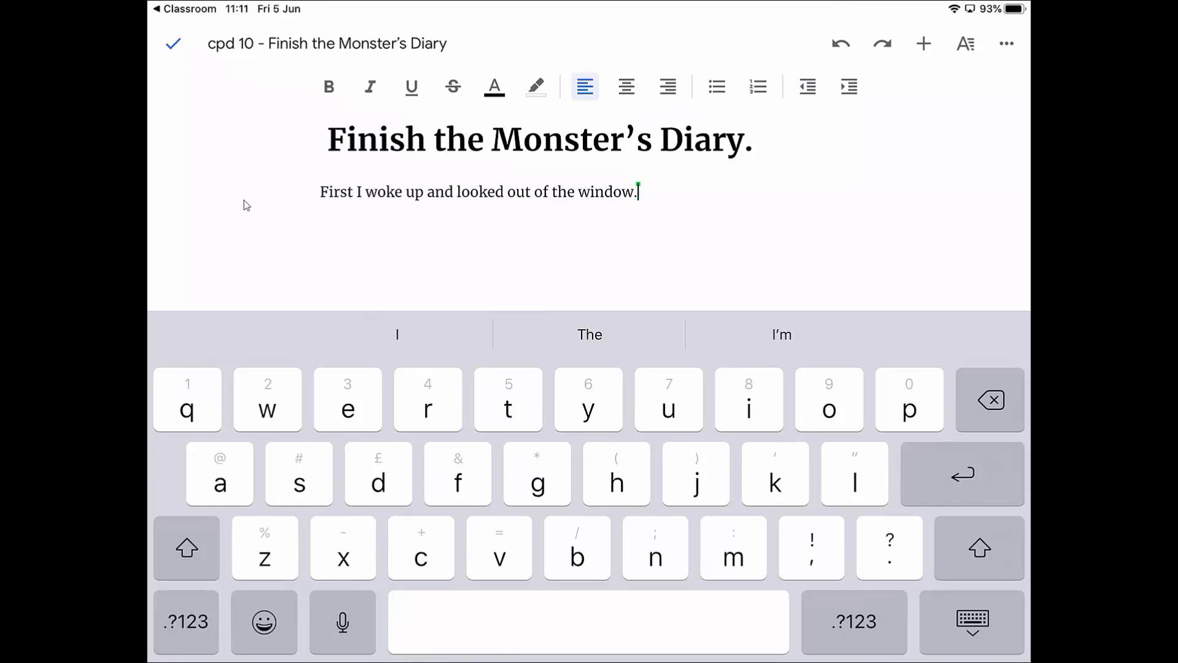
{"action": "key", "text": "Escape"}
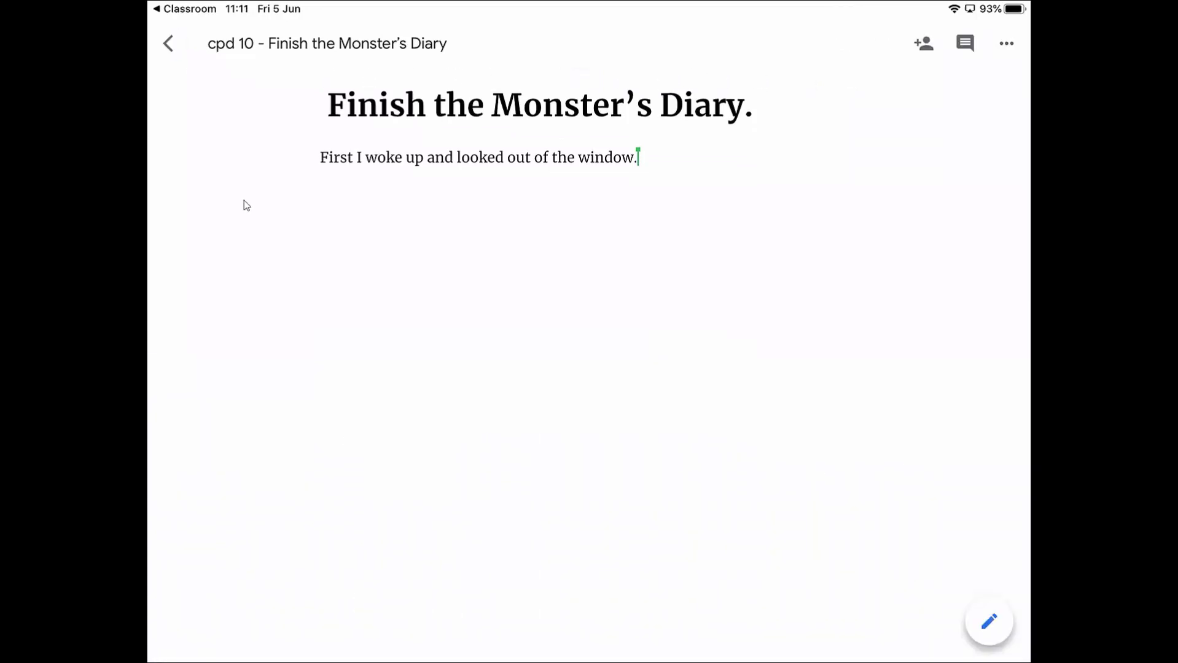
Close the diary document in Google Docs and return to the Classroom app
{"action": "key", "text": "Escape"}
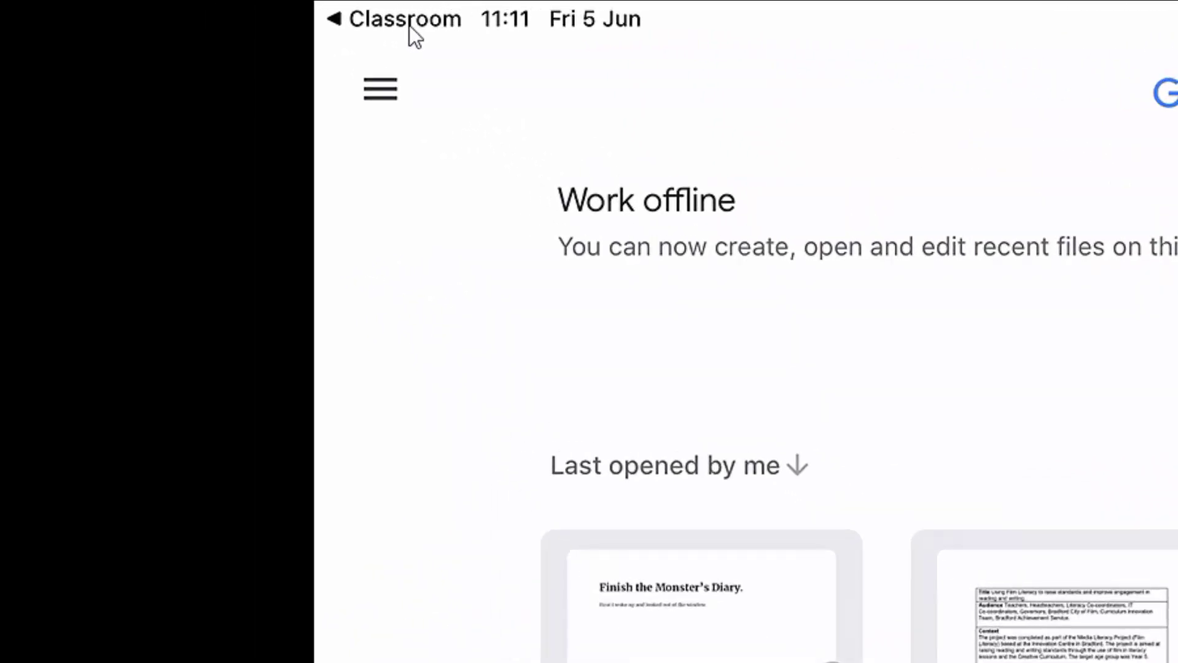
{"action": "left_click", "coordinate": [408, 24]}
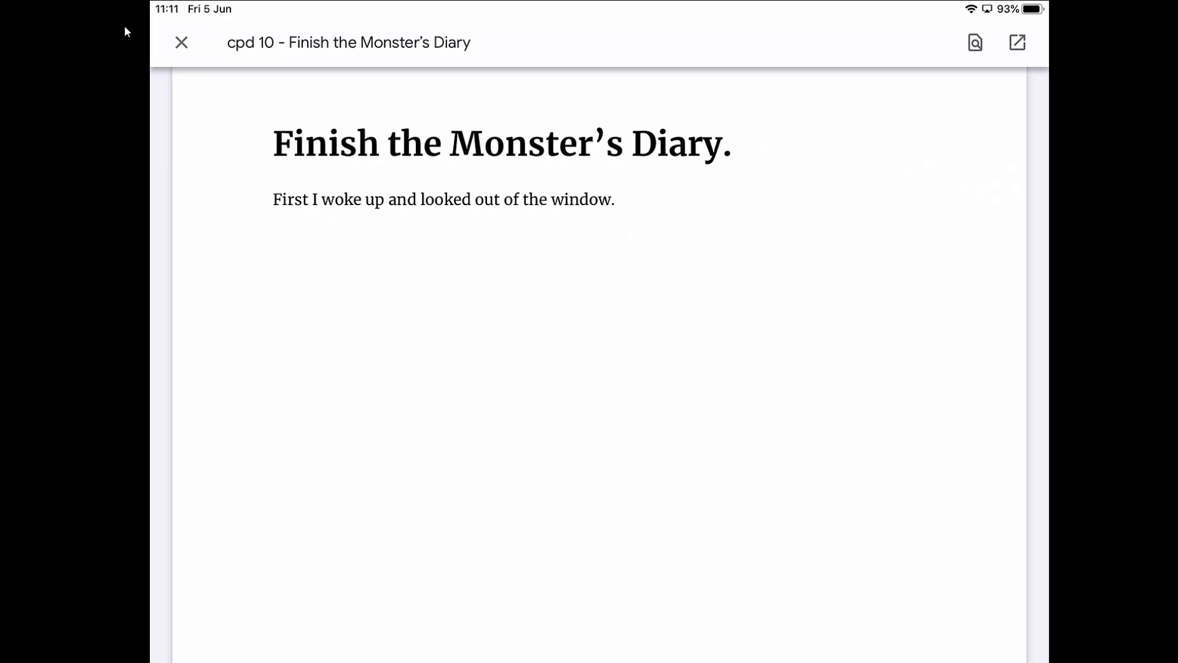
Close the diary preview and collapse the Your work panel
{"action": "left_click", "coordinate": [181, 43]}
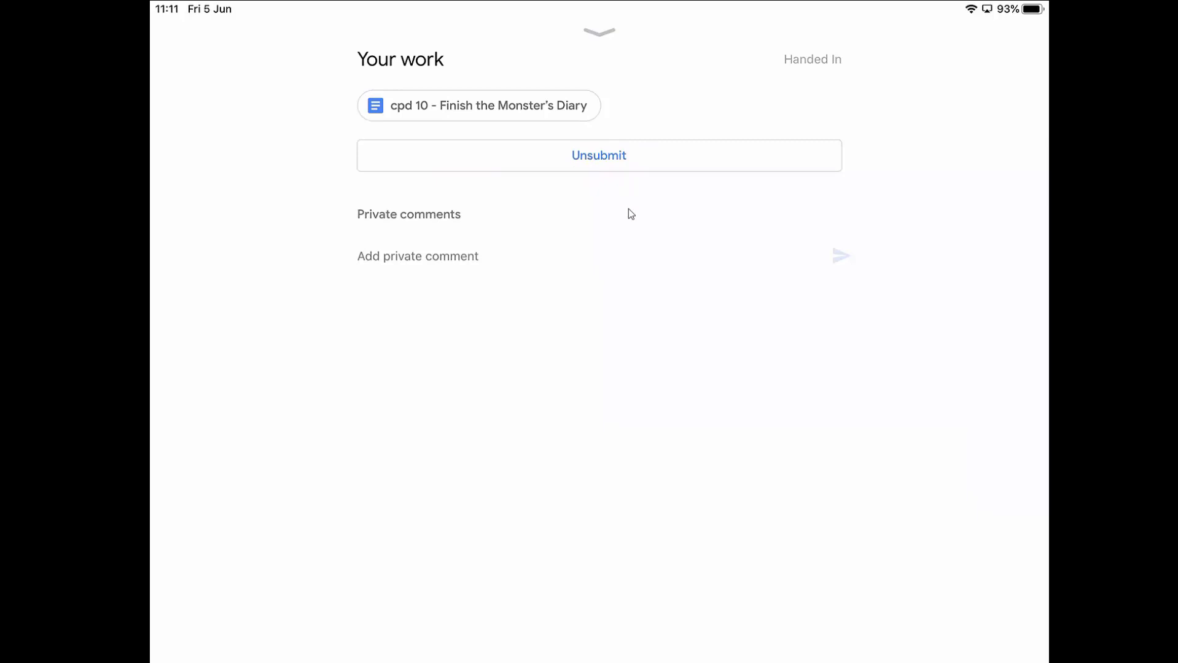
{"action": "key", "text": "Escape"}
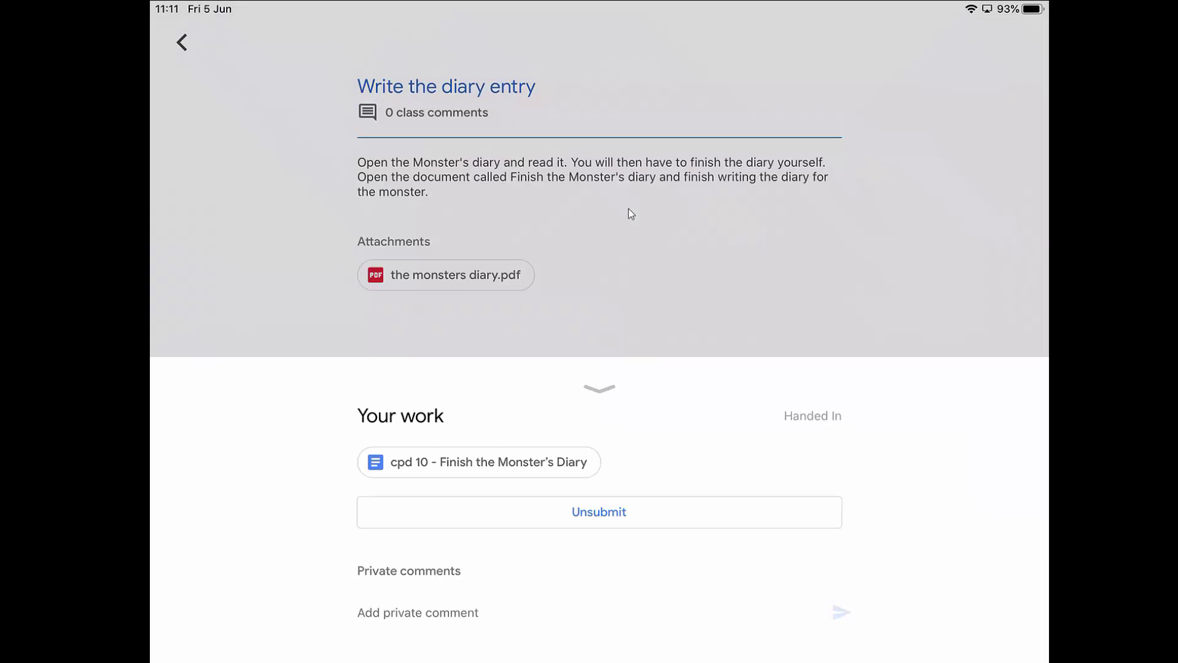
Go back to the Classwork list of class assignments
{"action": "key", "text": "Escape"}
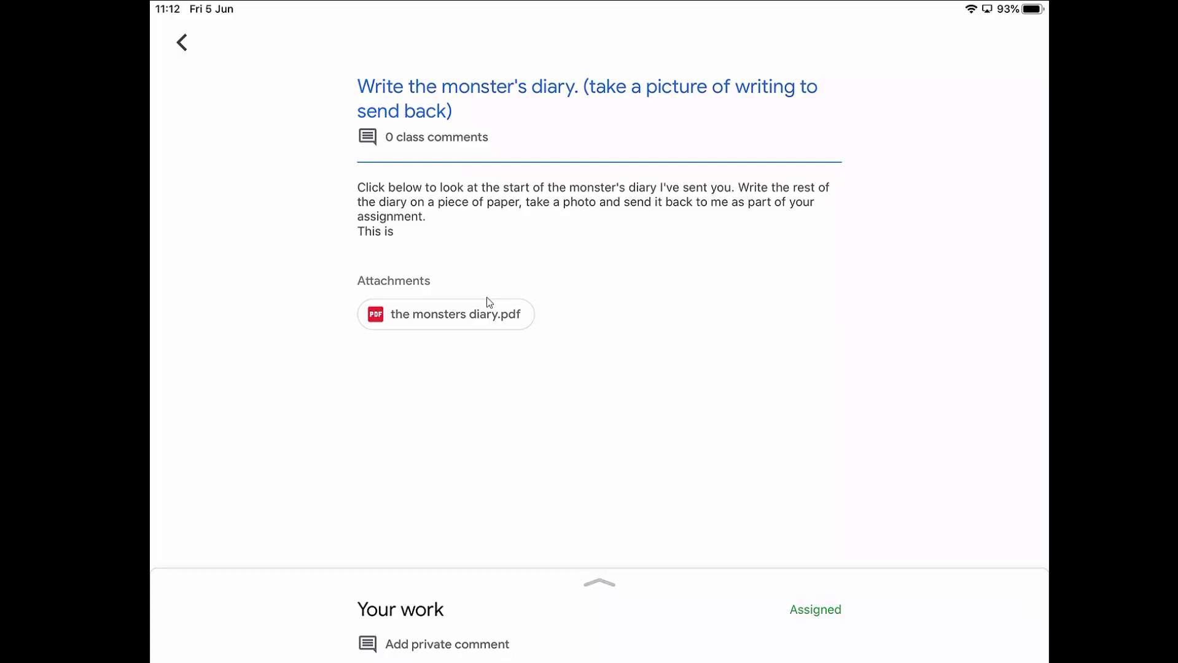
{"action": "left_click", "coordinate": [607, 599]}
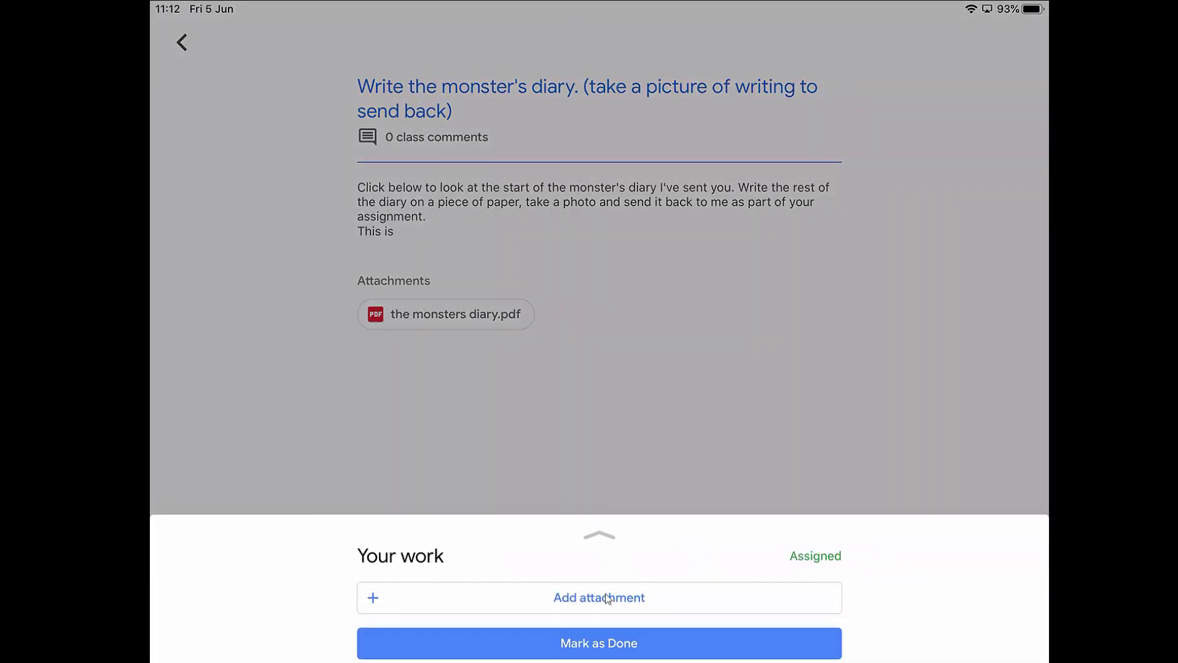
{"action": "left_click", "coordinate": [607, 599]}
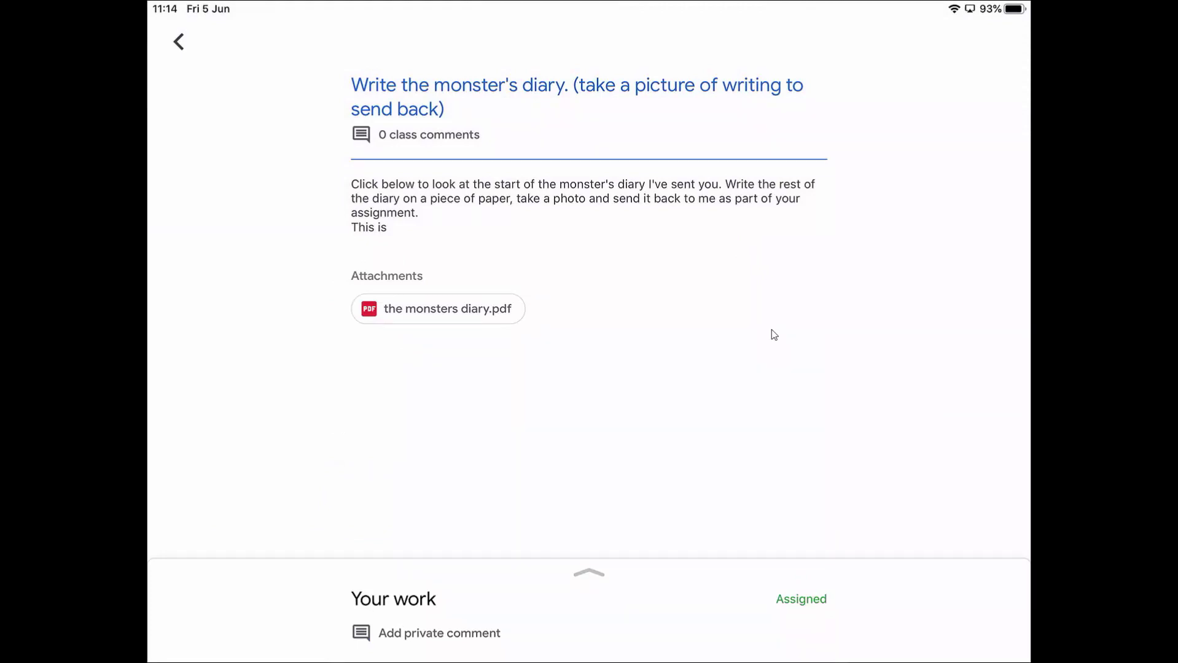
Leave the Write the monster's diary assignment and return to the Sample Assignments list
{"action": "key", "text": "Escape"}
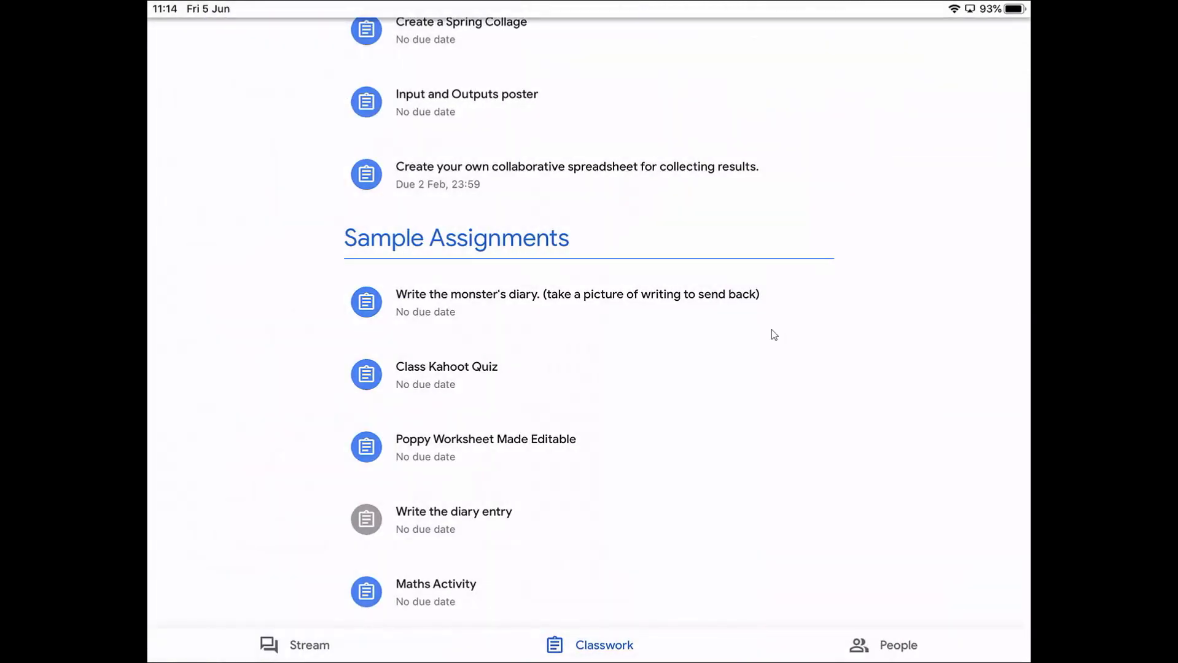